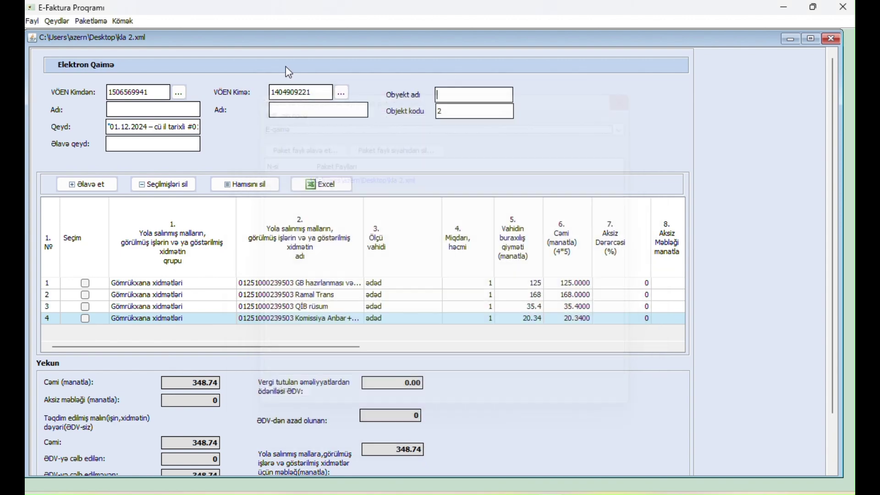
Close the open kla 2.xml invoice.
{"action": "left_click", "coordinate": [32, 21]}
{"action": "left_click", "coordinate": [50, 95]}
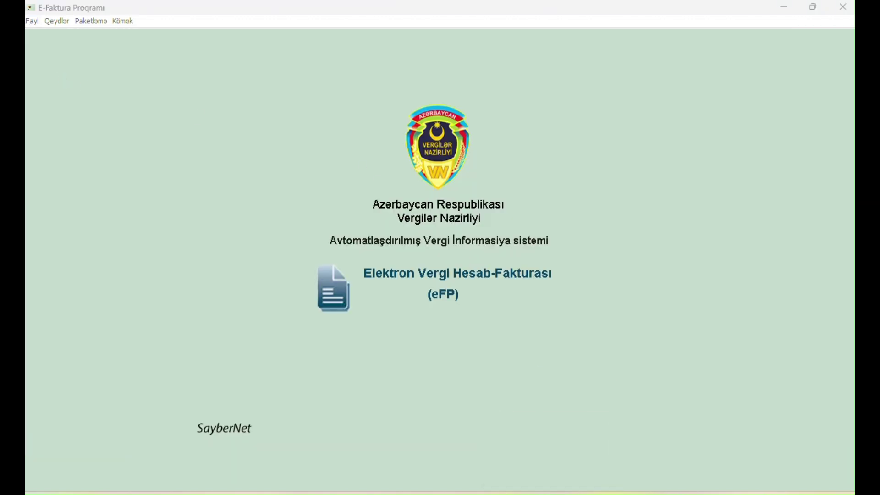
Switch to the e-taxes portal in the browser and repeat the newest invoice in the Qaralamalar (drafts) list.
{"action": "key", "text": "alt+Tab"}
{"action": "left_click", "coordinate": [190, 210]}
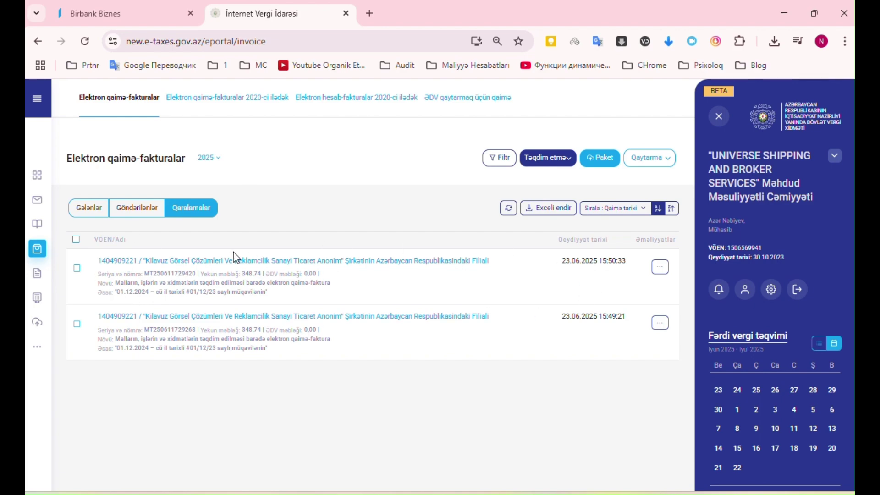
{"action": "left_click", "coordinate": [660, 267]}
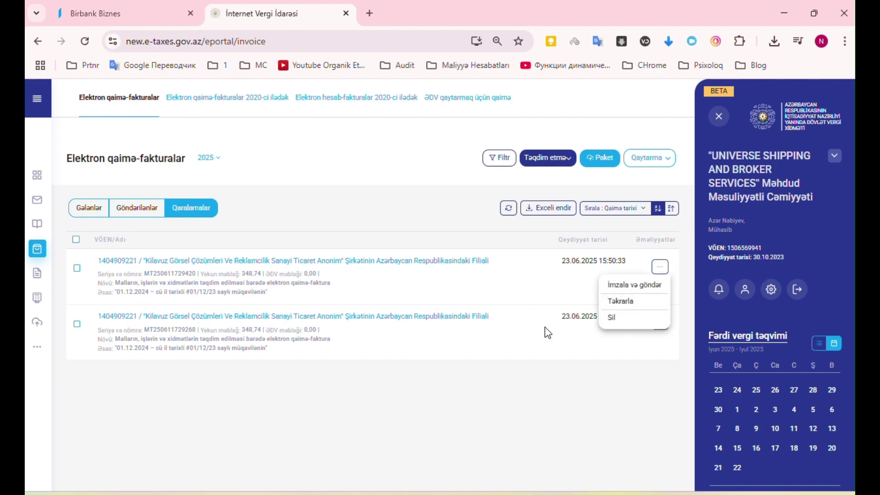
{"action": "left_click", "coordinate": [620, 301]}
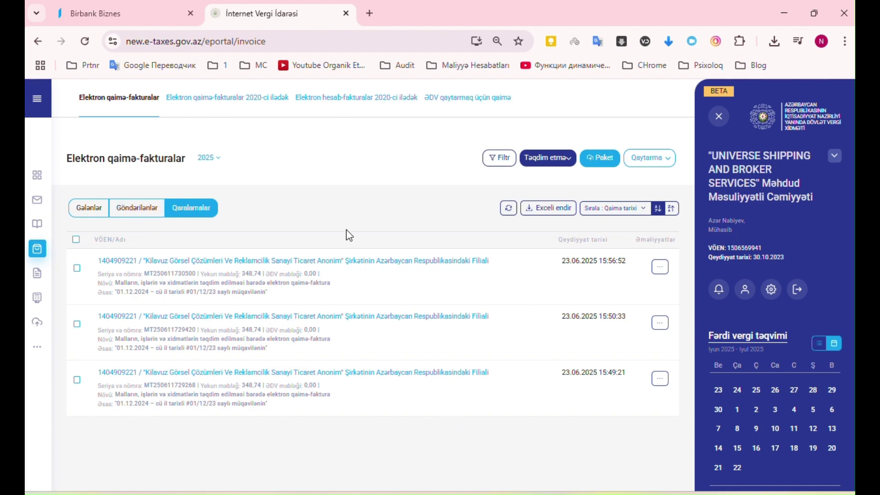
Select all draft e-invoices in the list and delete them.
{"action": "left_click", "coordinate": [76, 241]}
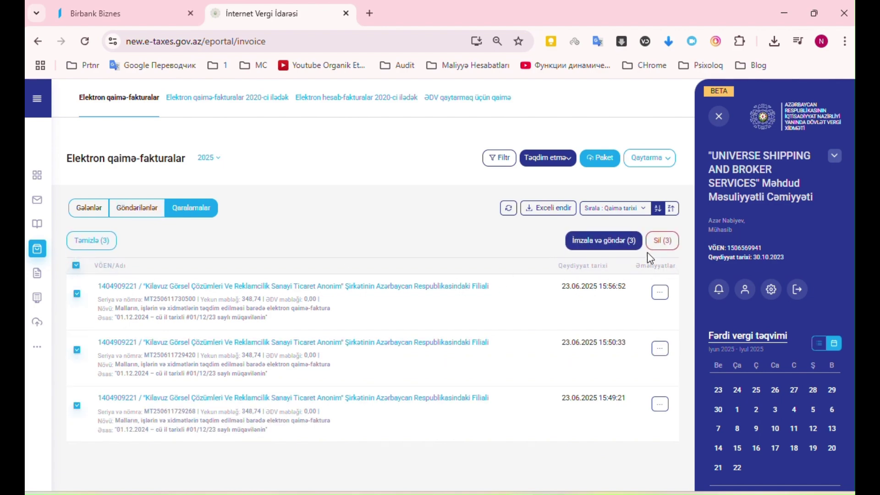
{"action": "left_click", "coordinate": [658, 241]}
{"action": "left_click", "coordinate": [423, 139]}
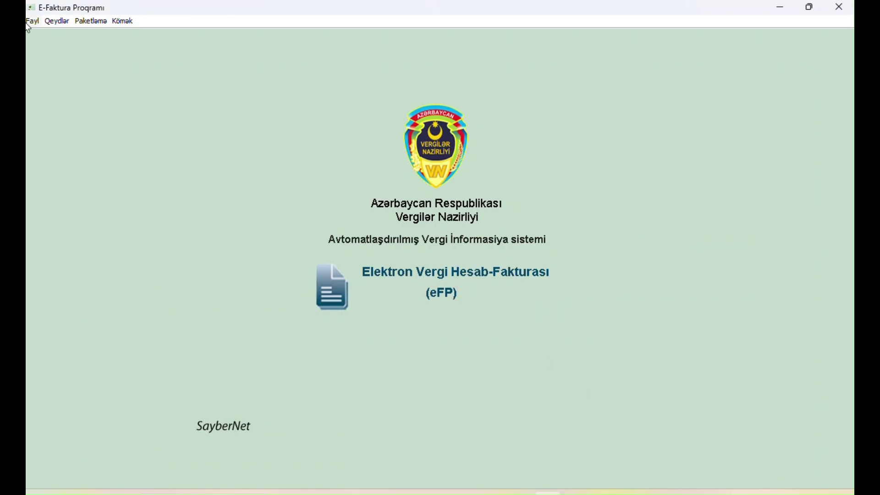
Start opening an invoice file in E-Faktura and browse through the eq əsas shortcut to the VÖEN folder.
{"action": "left_click", "coordinate": [30, 24]}
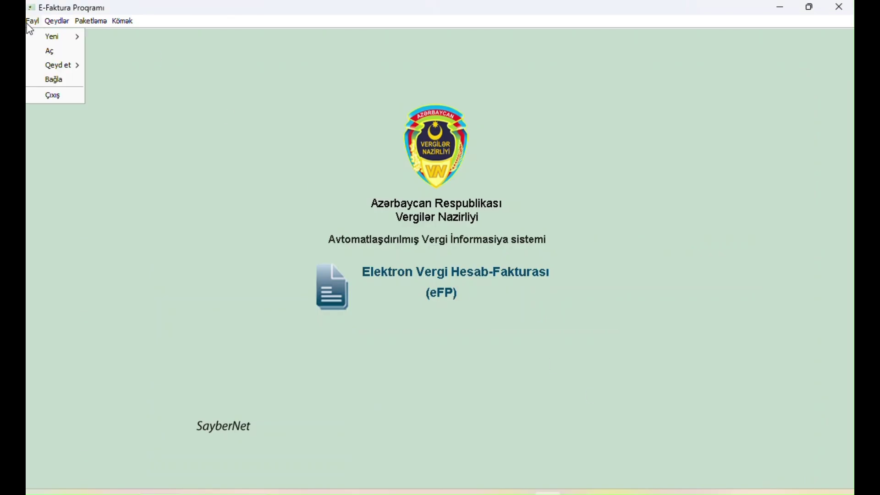
{"action": "left_click", "coordinate": [67, 52]}
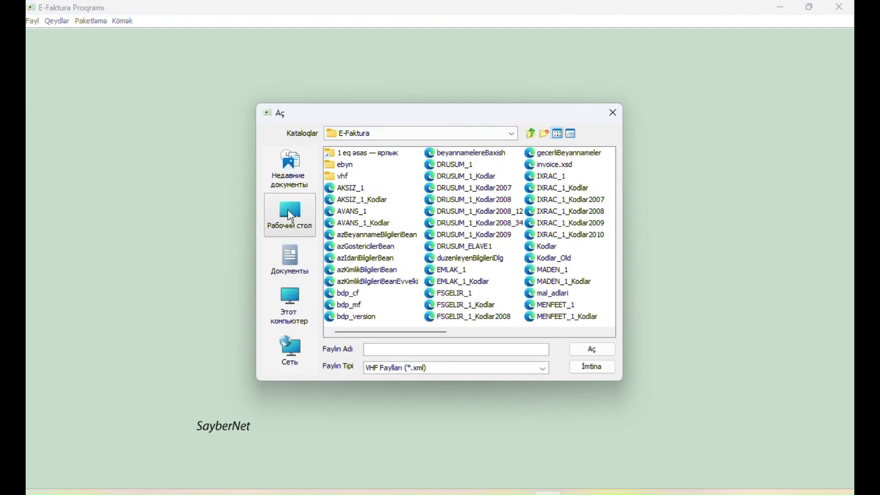
{"action": "left_click", "coordinate": [364, 154]}
{"action": "double_click", "coordinate": [366, 157]}
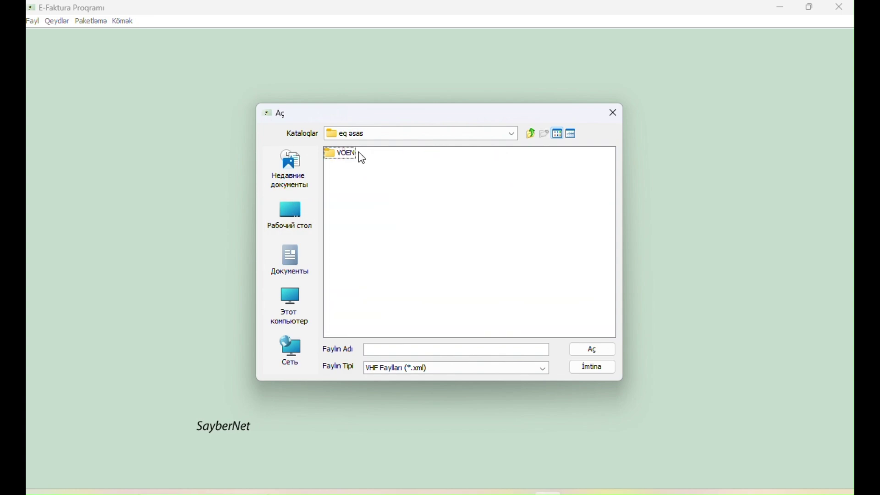
{"action": "double_click", "coordinate": [344, 153]}
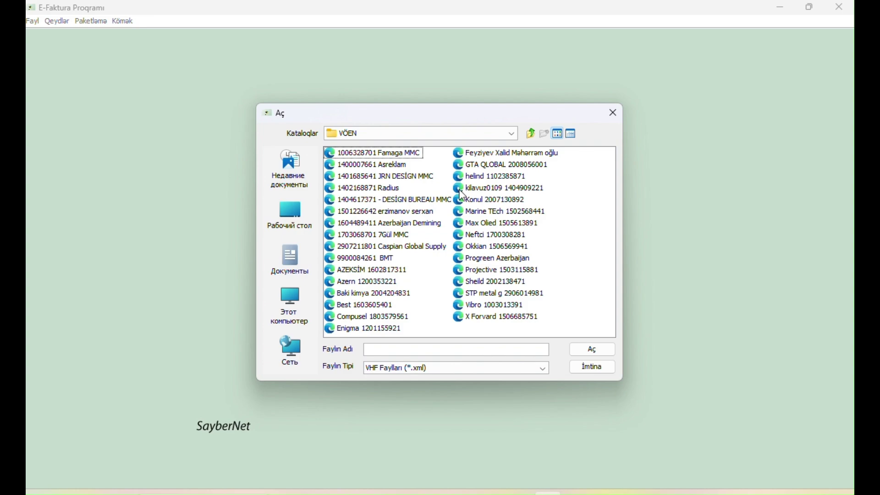
Open the Azerbaijan Demining invoice XML file from the VÖEN folder.
{"action": "left_click", "coordinate": [376, 211]}
{"action": "left_click", "coordinate": [356, 246]}
{"action": "left_click", "coordinate": [386, 307]}
{"action": "left_click", "coordinate": [375, 248]}
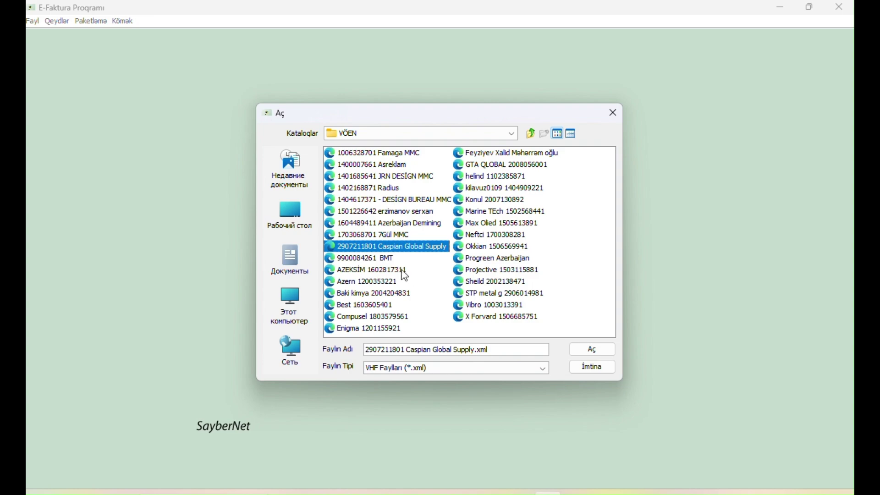
{"action": "left_click", "coordinate": [404, 224]}
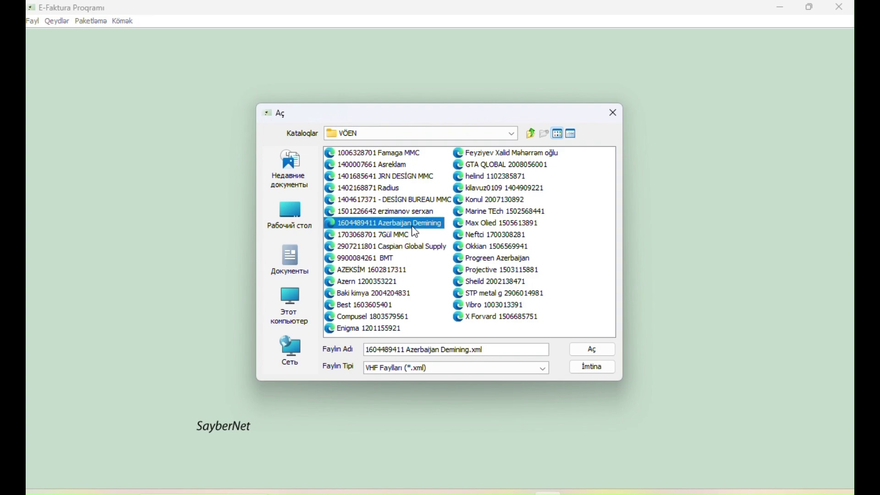
{"action": "left_click", "coordinate": [593, 350]}
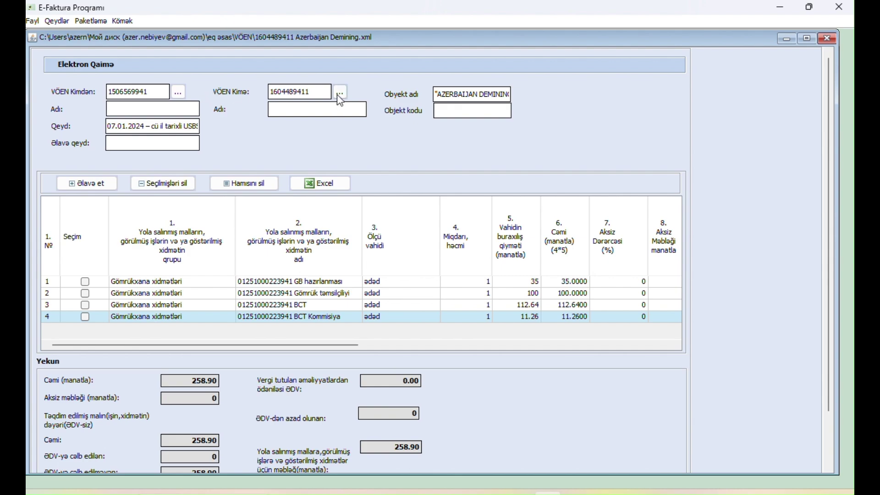
Check the full Obyekt adı text and delete all item rows from the invoice table.
{"action": "left_click_drag", "start_coordinate": [453, 98], "coordinate": [575, 98]}
{"action": "left_click", "coordinate": [465, 94]}
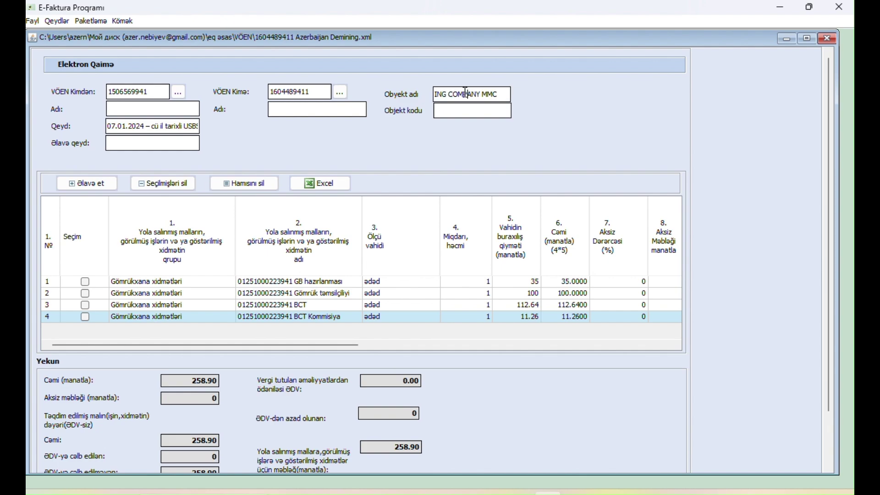
{"action": "key", "text": "ctrl+a"}
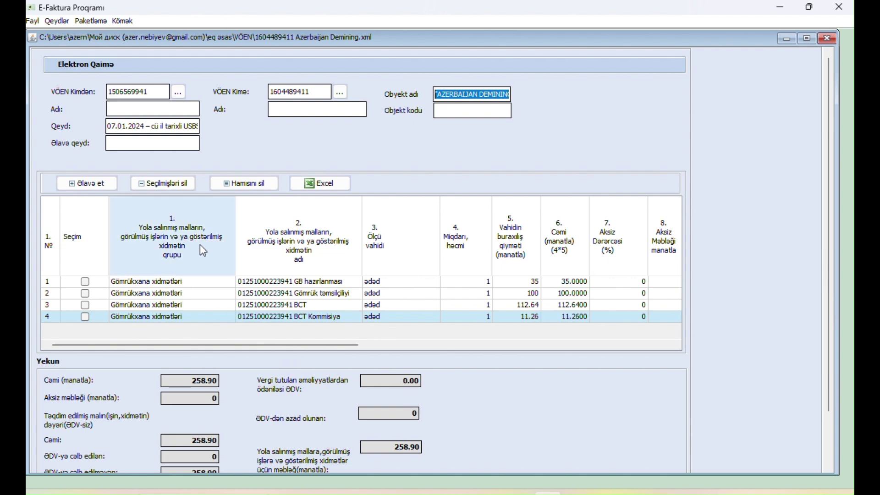
{"action": "left_click", "coordinate": [258, 184]}
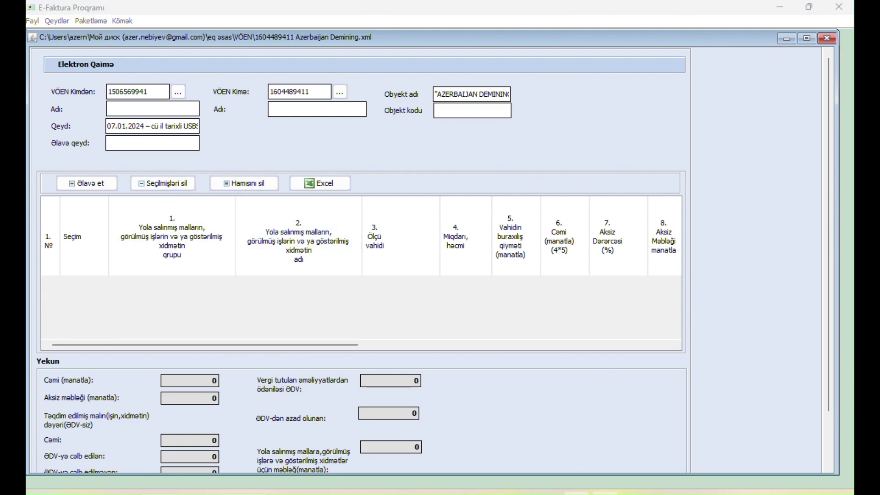
Switch to the Akt + INV + QR ALL workbook in Excel, review the service rows on the ALL sheet and open sheet 1A.
{"action": "key", "text": "alt+Tab"}
{"action": "left_click", "coordinate": [112, 464]}
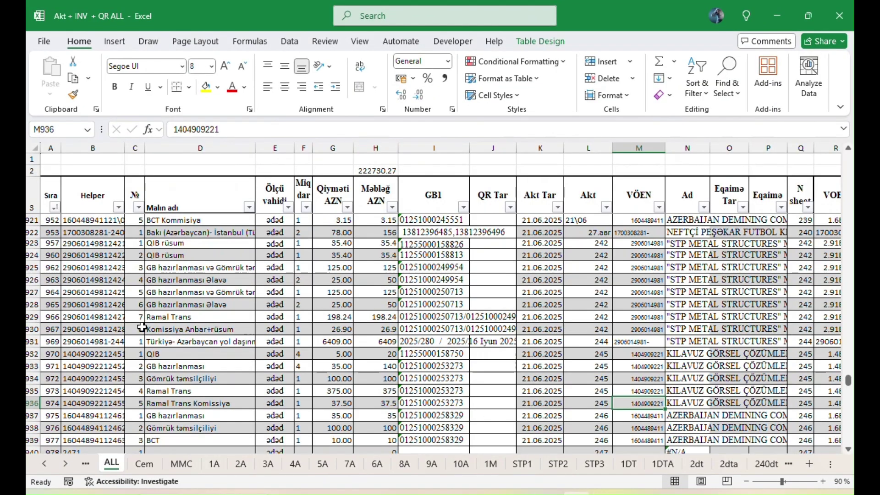
{"action": "scroll", "coordinate": [190, 344], "scroll_direction": "down", "scroll_amount": 5}
{"action": "scroll", "coordinate": [195, 362], "scroll_direction": "up", "scroll_amount": 5}
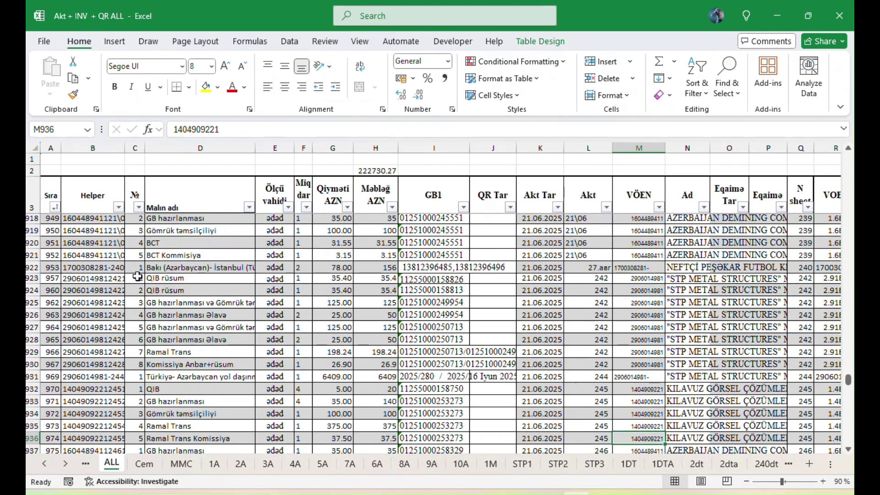
{"action": "scroll", "coordinate": [137, 276], "scroll_direction": "down", "scroll_amount": 5}
{"action": "scroll", "coordinate": [202, 366], "scroll_direction": "up", "scroll_amount": 2}
{"action": "left_click_drag", "start_coordinate": [204, 367], "coordinate": [183, 220]}
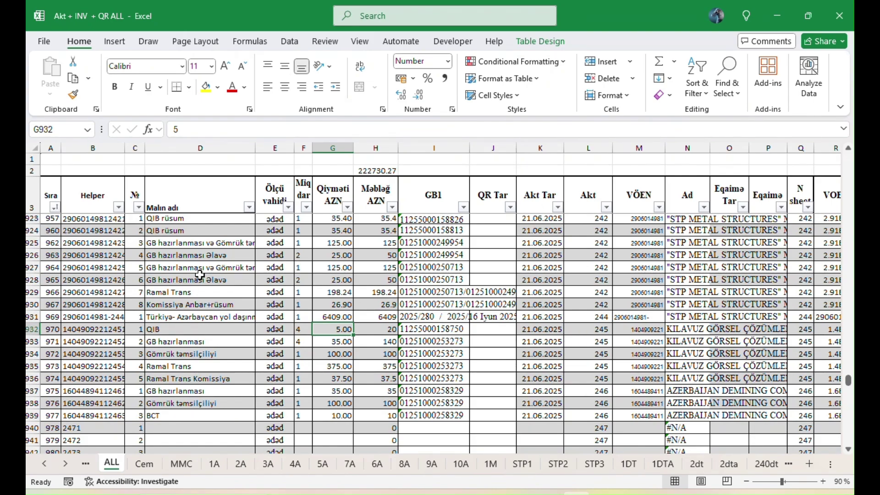
{"action": "scroll", "coordinate": [183, 230], "scroll_direction": "up", "scroll_amount": 4}
{"action": "left_click_drag", "start_coordinate": [174, 221], "coordinate": [247, 405]}
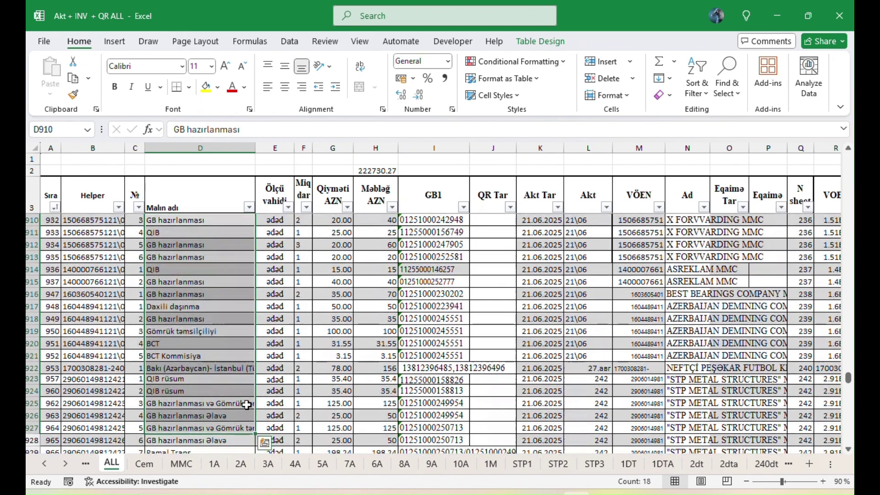
{"action": "left_click", "coordinate": [215, 464]}
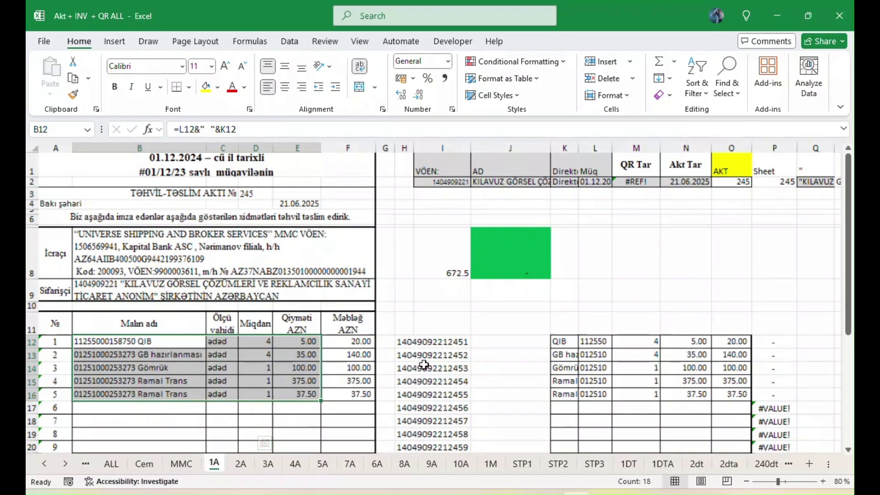
Set the Sheet number in cell P2 to 244 to load that handover act.
{"action": "left_click", "coordinate": [736, 186]}
{"action": "key", "text": "Right"}
{"action": "key", "text": "Right"}
{"action": "key", "text": "Right"}
{"action": "key", "text": "Left"}
{"action": "key", "text": "Left"}
{"action": "key", "text": "Right"}
{"action": "key", "text": "Left"}
{"action": "type", "text": "2"}
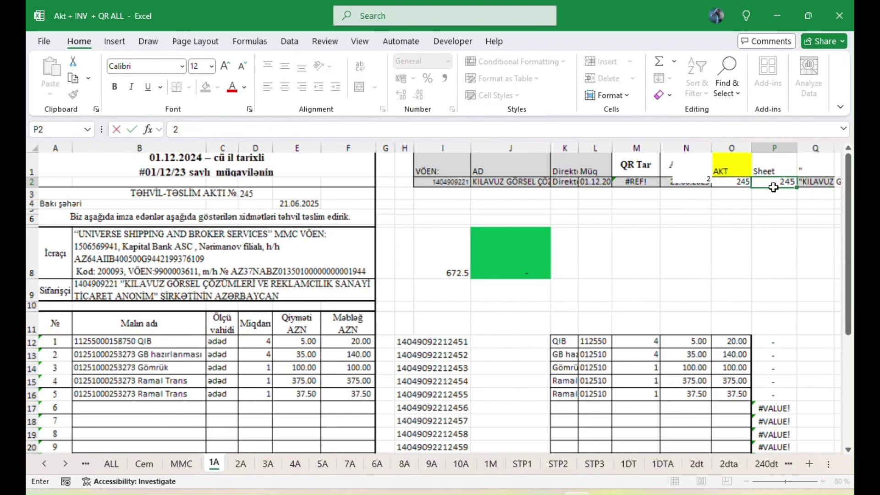
{"action": "key", "text": "Return"}
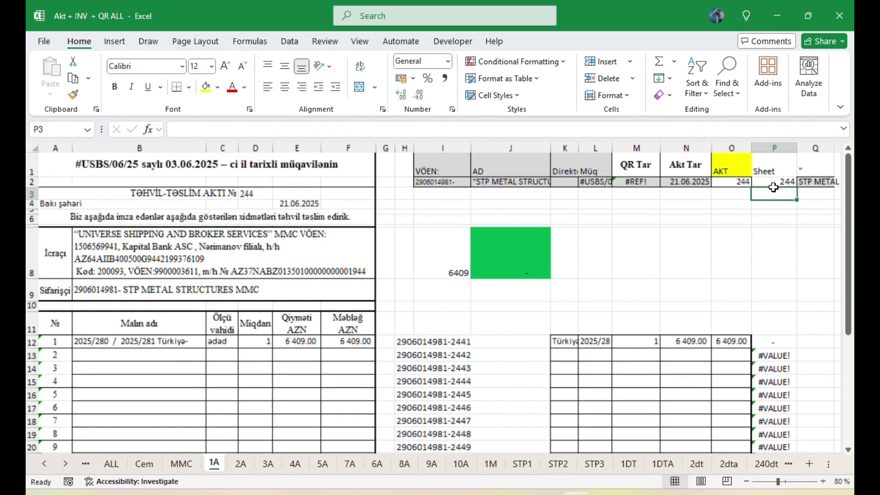
Preview the printout of act 244 with the page range limited to 1 to 1, without printing it.
{"action": "scroll", "coordinate": [305, 287], "scroll_direction": "down", "scroll_amount": 3}
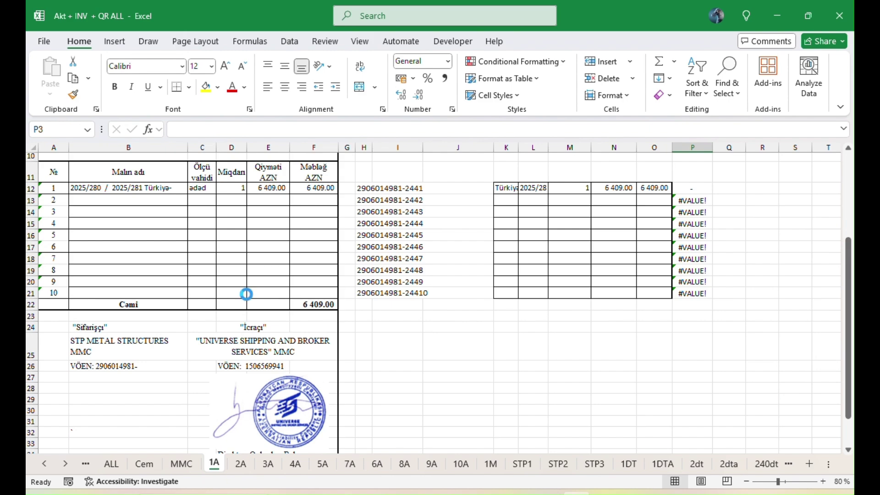
{"action": "key", "text": "ctrl+p"}
{"action": "left_click", "coordinate": [220, 249]}
{"action": "type", "text": "1"}
{"action": "left_click", "coordinate": [269, 250]}
{"action": "type", "text": "1"}
{"action": "left_click", "coordinate": [409, 254]}
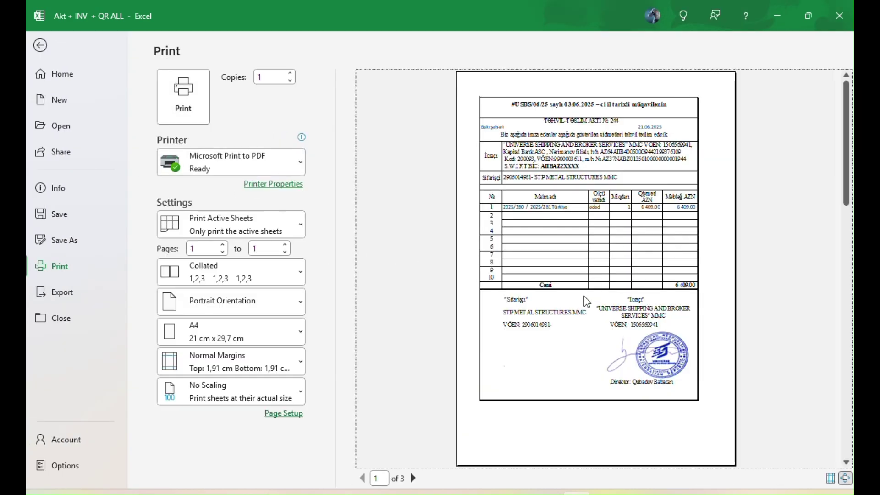
{"action": "key", "text": "Escape"}
Set the Sheet number in P2 to 245, recalculate the workbook and review the act's items.
{"action": "scroll", "coordinate": [452, 316], "scroll_direction": "up", "scroll_amount": 4}
{"action": "left_click", "coordinate": [704, 173]}
{"action": "left_click", "coordinate": [705, 179]}
{"action": "type", "text": "245"}
{"action": "key", "text": "ctrl+Return"}
{"action": "left_click", "coordinate": [641, 218]}
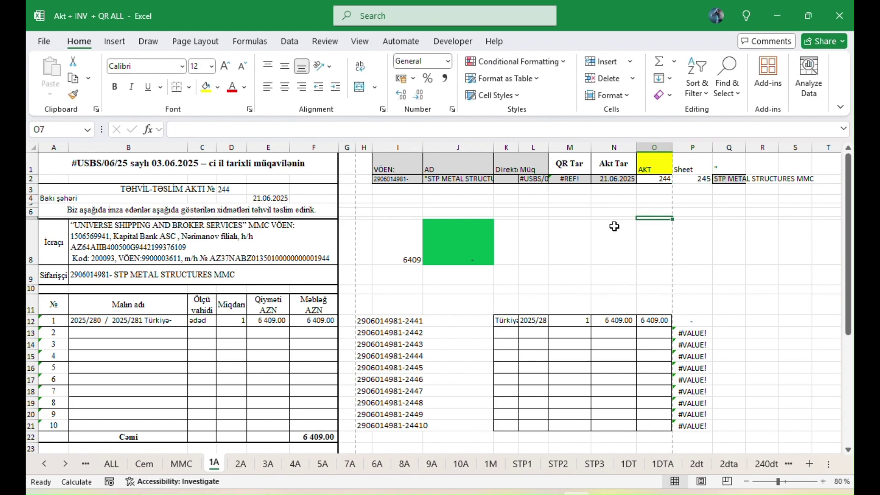
{"action": "left_click", "coordinate": [686, 179]}
{"action": "key", "text": "F9"}
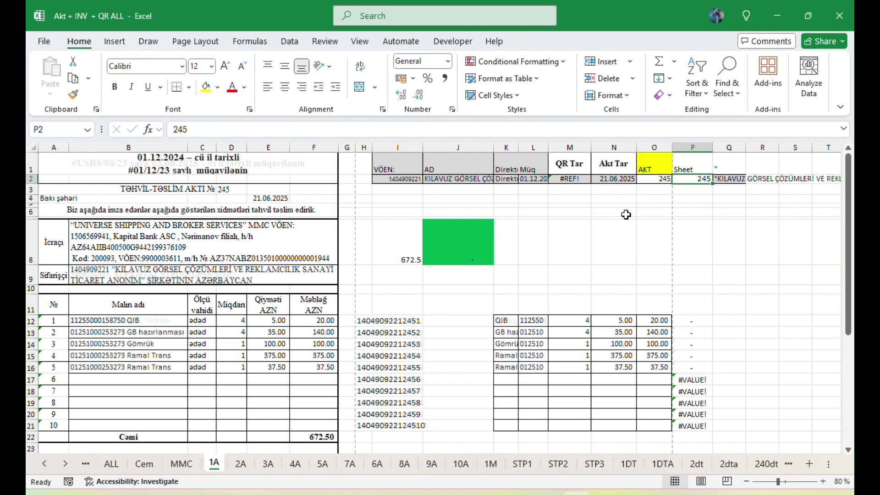
{"action": "scroll", "coordinate": [212, 370], "scroll_direction": "down", "scroll_amount": 1}
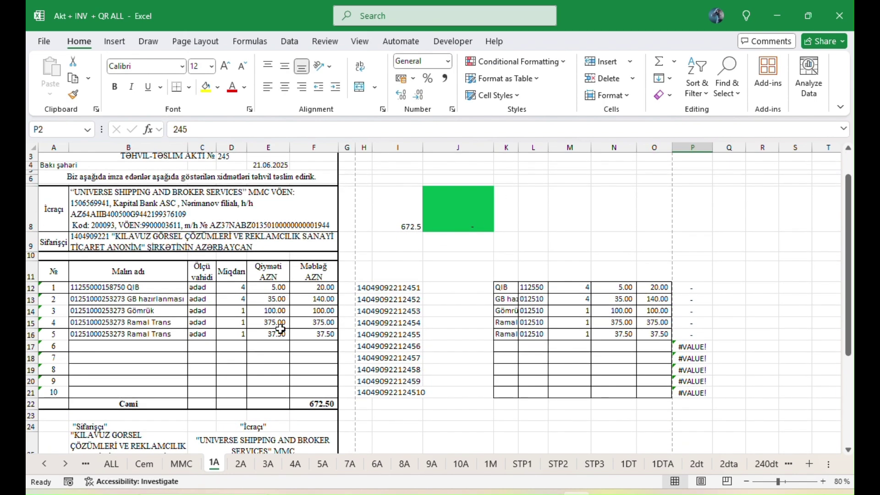
{"action": "scroll", "coordinate": [280, 328], "scroll_direction": "up", "scroll_amount": 1}
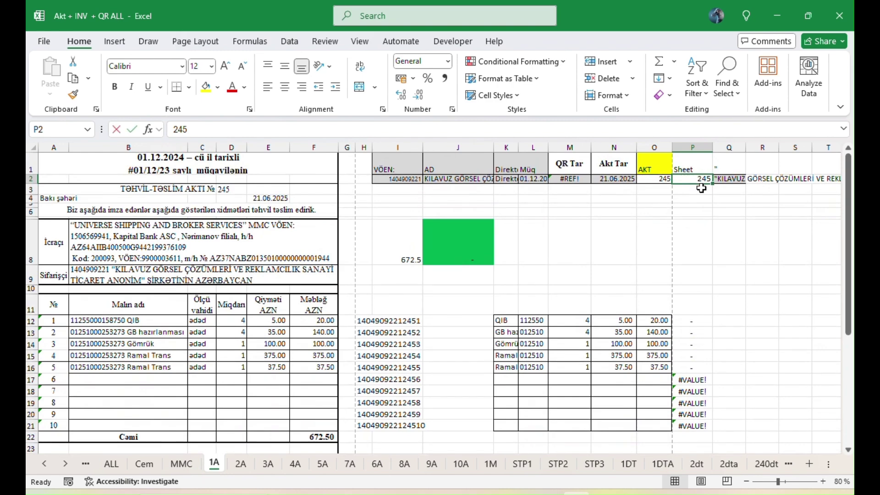
Set the Sheet number in P2 to 246 and recalculate to load the Azerbaijan Demining act.
{"action": "type", "text": "246"}
{"action": "key", "text": "Return"}
{"action": "key", "text": "F9"}
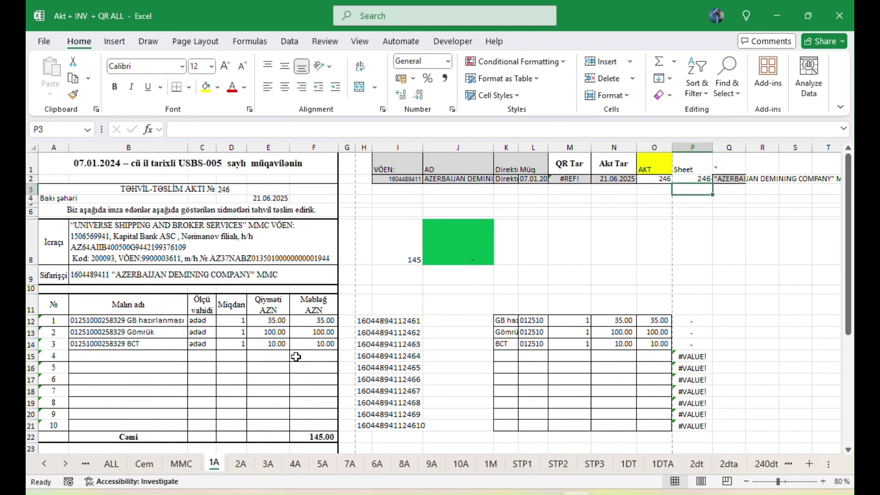
Copy the name, unit, quantity and price cells of act 246's three items, range B12:E14.
{"action": "left_click_drag", "start_coordinate": [112, 326], "coordinate": [268, 332]}
{"action": "key", "text": "ctrl+c"}
{"action": "left_click_drag", "start_coordinate": [137, 320], "coordinate": [275, 344]}
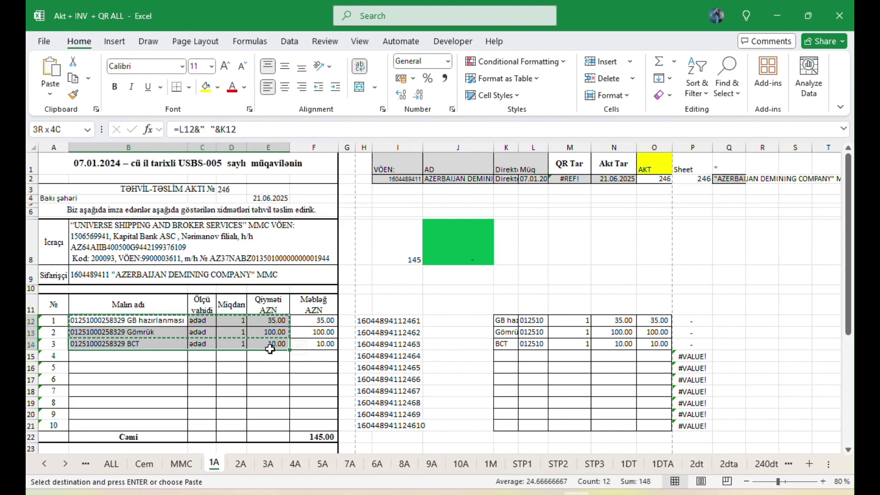
{"action": "key", "text": "ctrl+c"}
{"action": "scroll", "coordinate": [252, 295], "scroll_direction": "down", "scroll_amount": 3}
{"action": "scroll", "coordinate": [252, 294], "scroll_direction": "up", "scroll_amount": 3}
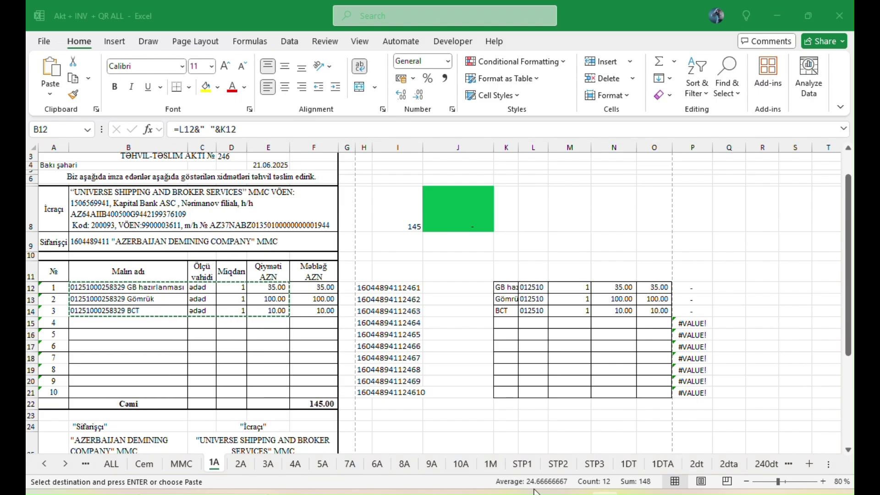
Open the TEST 3 workbook from the eq əsas folder to receive the copied act items.
{"action": "key", "text": "alt+Tab"}
{"action": "key", "text": "Tab"}
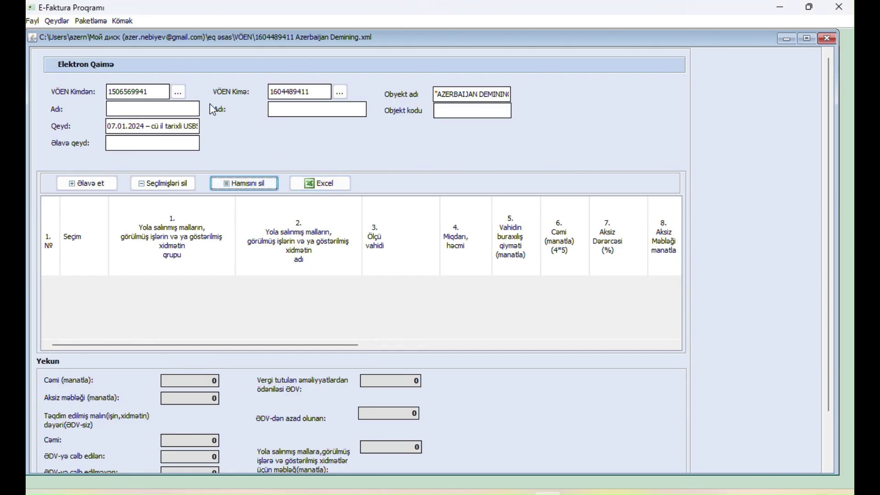
{"action": "key", "text": "alt+Tab"}
{"action": "scroll", "coordinate": [350, 350], "scroll_direction": "up", "scroll_amount": 1}
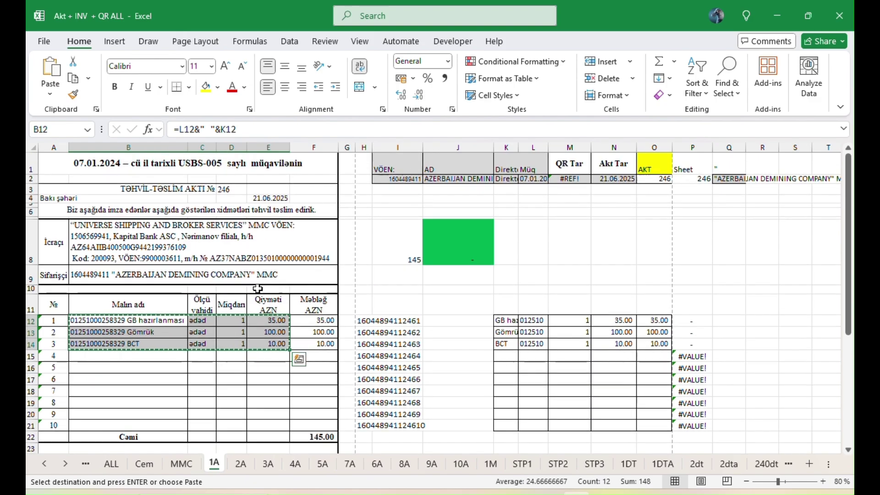
{"action": "key", "text": "alt+Tab"}
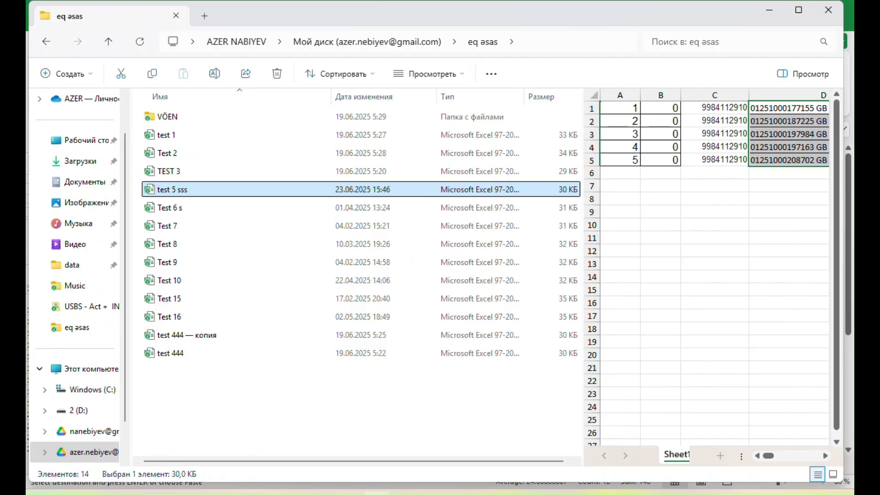
{"action": "double_click", "coordinate": [191, 169]}
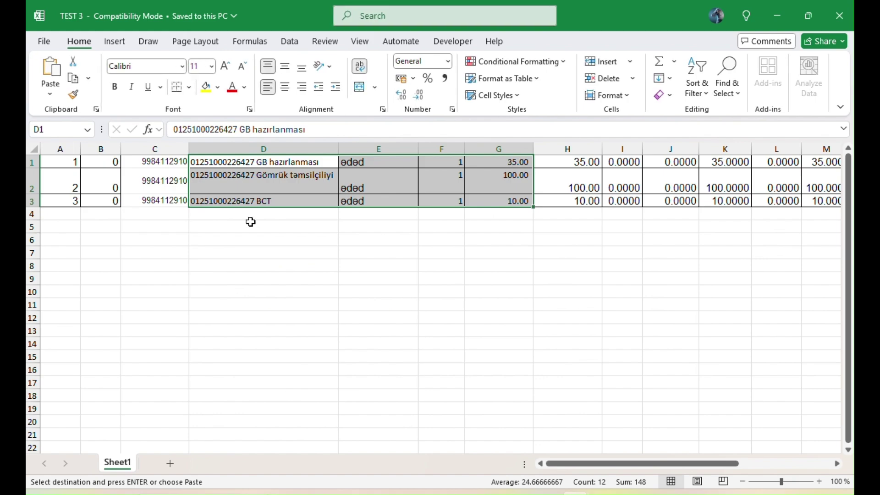
Paste the three copied act 246 items as values into the TEST 3 sheet, starting at cell D1.
{"action": "left_click", "coordinate": [251, 253]}
{"action": "left_click", "coordinate": [255, 163]}
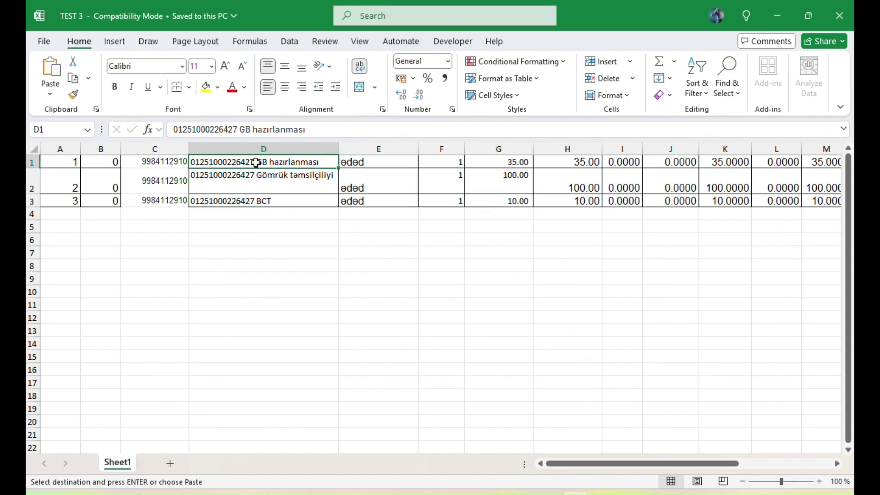
{"action": "right_click", "coordinate": [256, 163]}
{"action": "left_click", "coordinate": [312, 169]}
{"action": "left_click", "coordinate": [441, 252]}
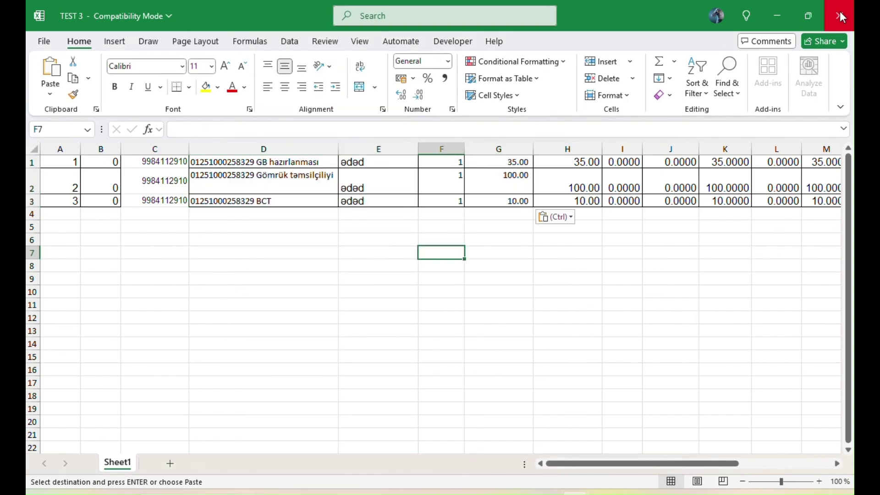
Check the remaining columns of TEST 3, then save the workbook in its current format and close it.
{"action": "left_click_drag", "start_coordinate": [550, 279], "coordinate": [723, 292]}
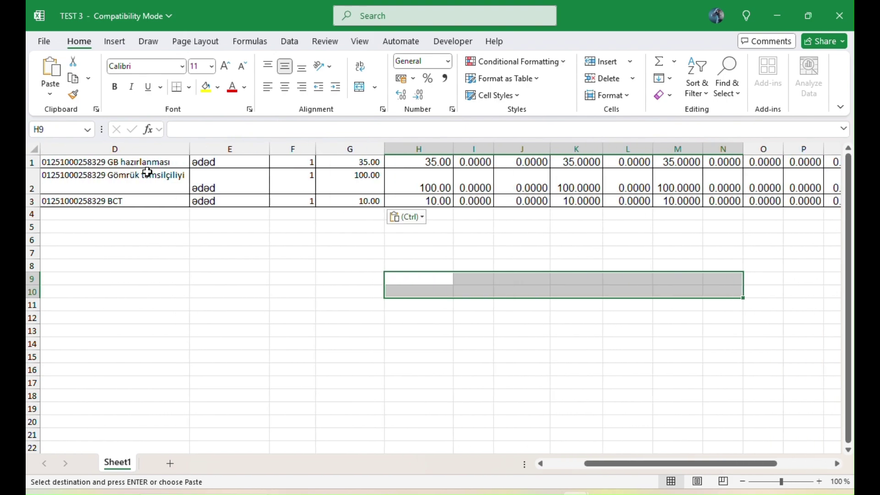
{"action": "left_click_drag", "start_coordinate": [250, 293], "coordinate": [845, 319]}
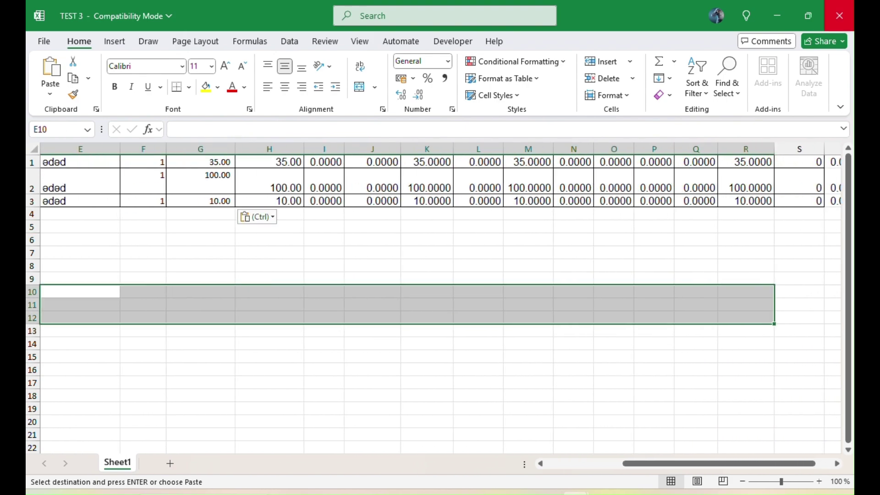
{"action": "key", "text": "ctrl+w"}
{"action": "left_click", "coordinate": [439, 344]}
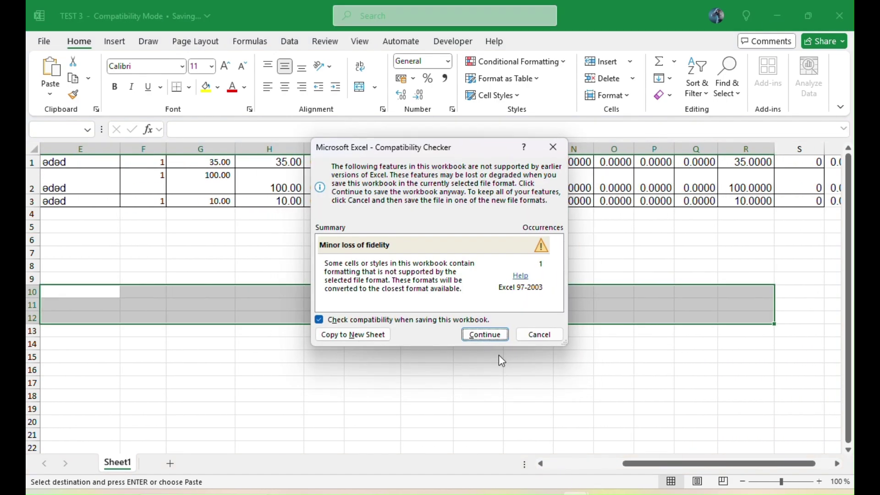
{"action": "left_click", "coordinate": [482, 335]}
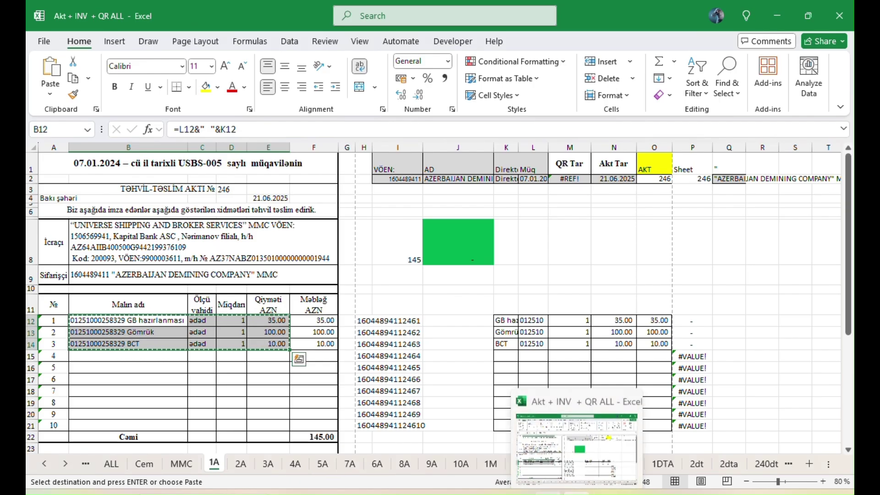
Switch to E-Faktura and import the invoice items from the TEST 3 Excel file in the eq əsas folder.
{"action": "left_click", "coordinate": [596, 493]}
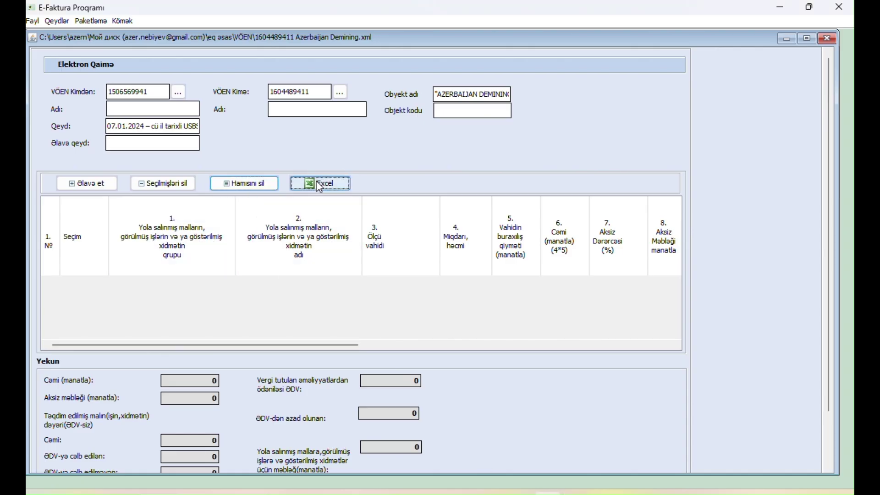
{"action": "left_click", "coordinate": [316, 184]}
{"action": "double_click", "coordinate": [359, 153]}
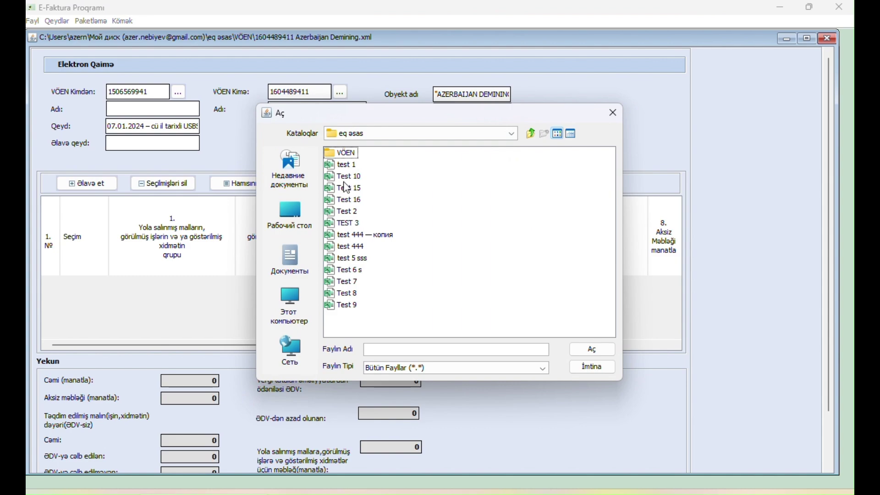
{"action": "double_click", "coordinate": [357, 224]}
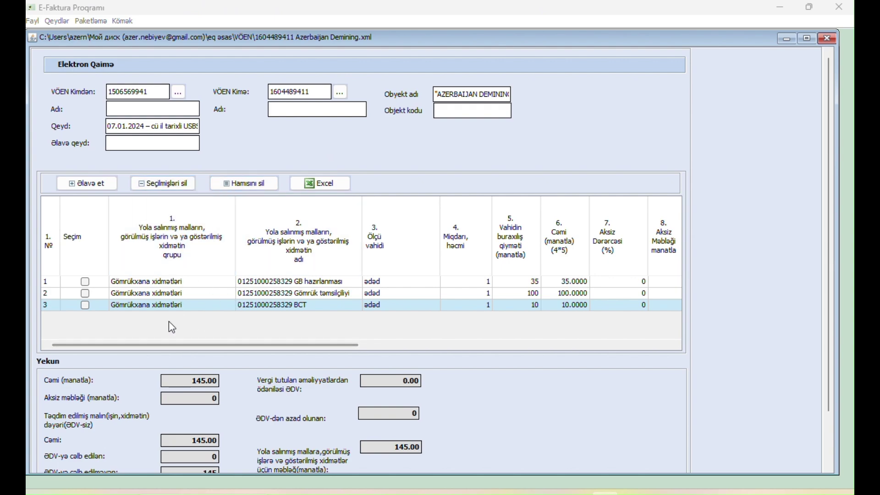
{"action": "mouse_move", "coordinate": [212, 345]}
{"action": "left_mouse_down"}
{"action": "mouse_move", "coordinate": [233, 345]}
{"action": "mouse_move", "coordinate": [211, 345]}
{"action": "left_mouse_up"}
Save the filled-in e-invoice to the desktop as an XML file named deming.
{"action": "left_click", "coordinate": [32, 21]}
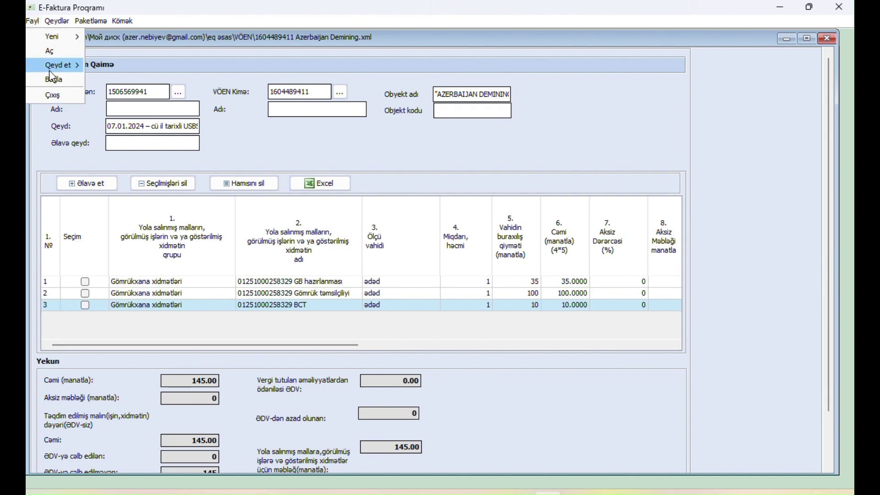
{"action": "mouse_move", "coordinate": [59, 67]}
{"action": "left_click", "coordinate": [107, 82]}
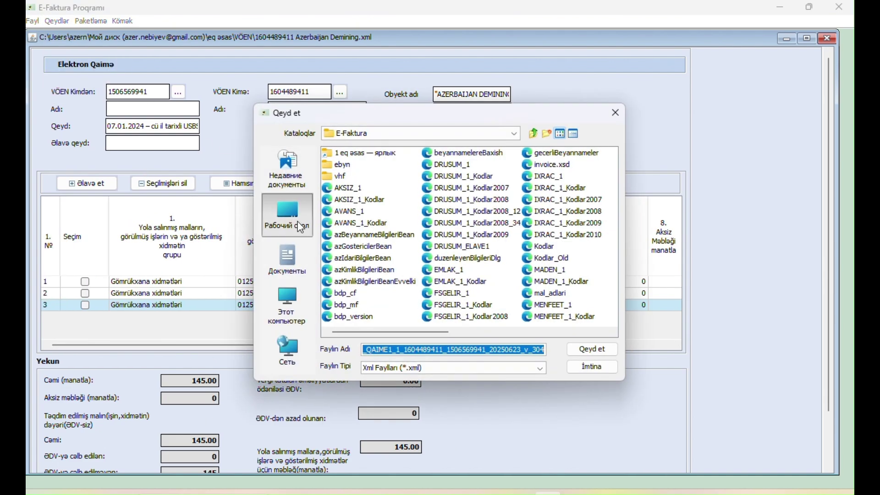
{"action": "left_click", "coordinate": [288, 214]}
{"action": "double_click", "coordinate": [400, 348]}
{"action": "type", "text": "deming"}
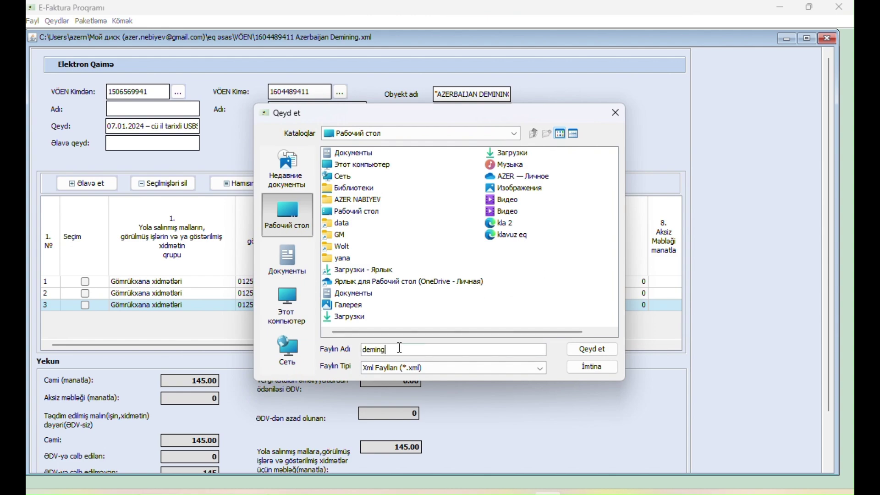
{"action": "key", "text": "Return"}
{"action": "key", "text": "Return"}
Start packaging the invoice files and set the VHF type to E-qaimə.
{"action": "left_click", "coordinate": [90, 22]}
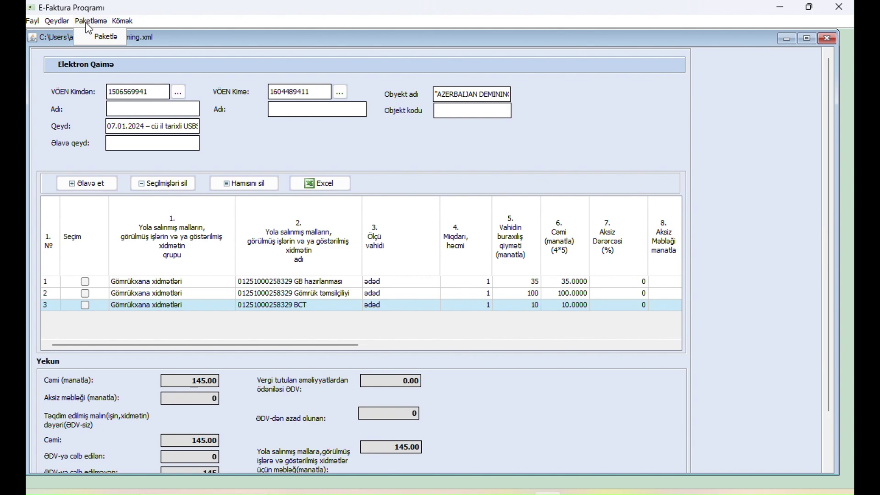
{"action": "left_click", "coordinate": [105, 38]}
{"action": "left_click", "coordinate": [316, 124]}
{"action": "left_click", "coordinate": [299, 160]}
Add the desktop files deming.xml, kla 2.xml and klavuz eq.xml to the package list.
{"action": "left_click", "coordinate": [300, 147]}
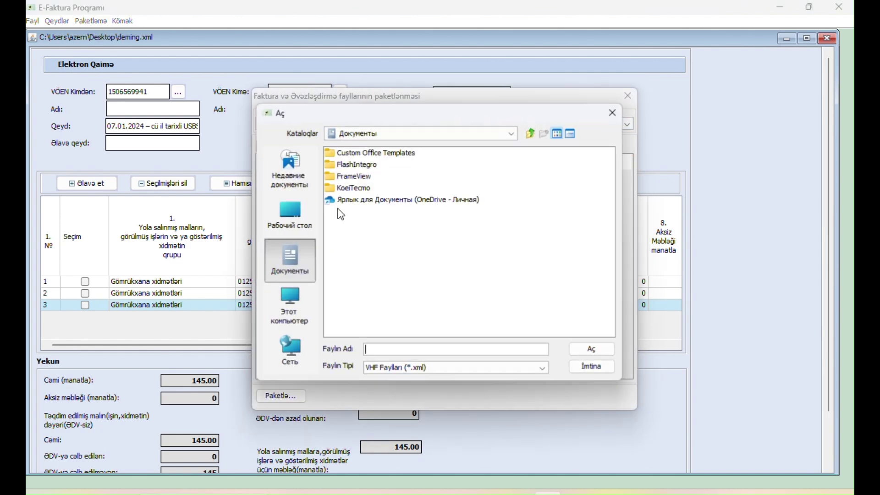
{"action": "left_click", "coordinate": [290, 215]}
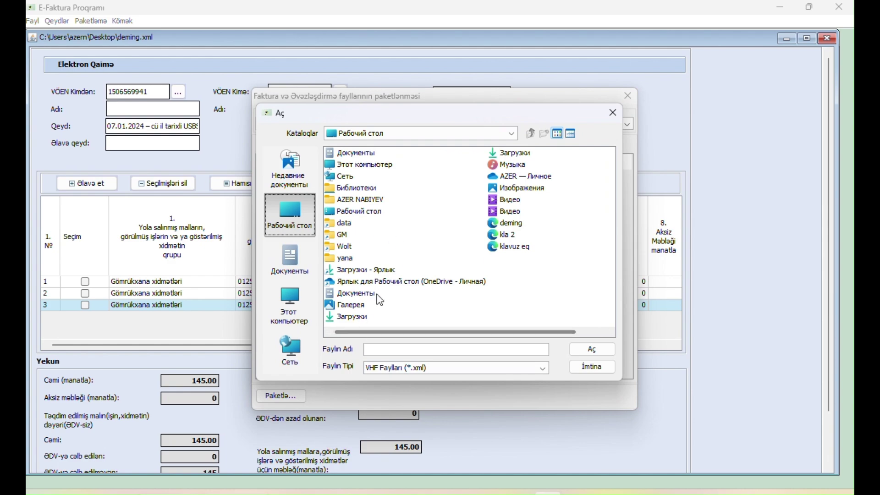
{"action": "left_click", "coordinate": [519, 236]}
{"action": "left_click", "coordinate": [479, 247], "text": "ctrl"}
{"action": "left_click", "coordinate": [477, 224], "text": "ctrl"}
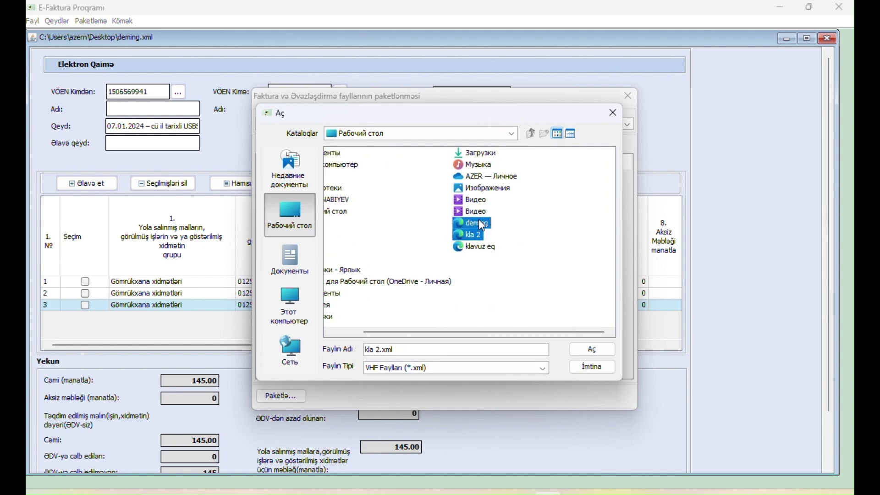
{"action": "left_click", "coordinate": [479, 249], "text": "ctrl"}
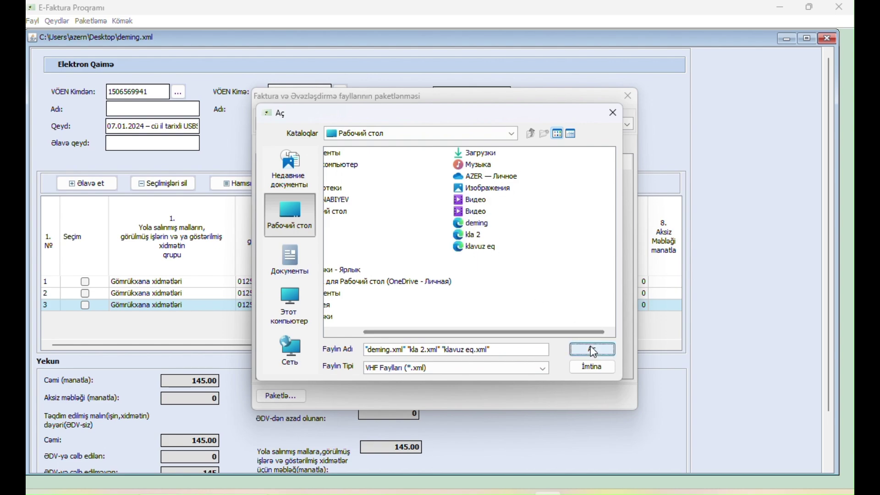
{"action": "left_click", "coordinate": [593, 350]}
Package the listed invoice files into a desktop archive named paket 1.
{"action": "left_click", "coordinate": [300, 397]}
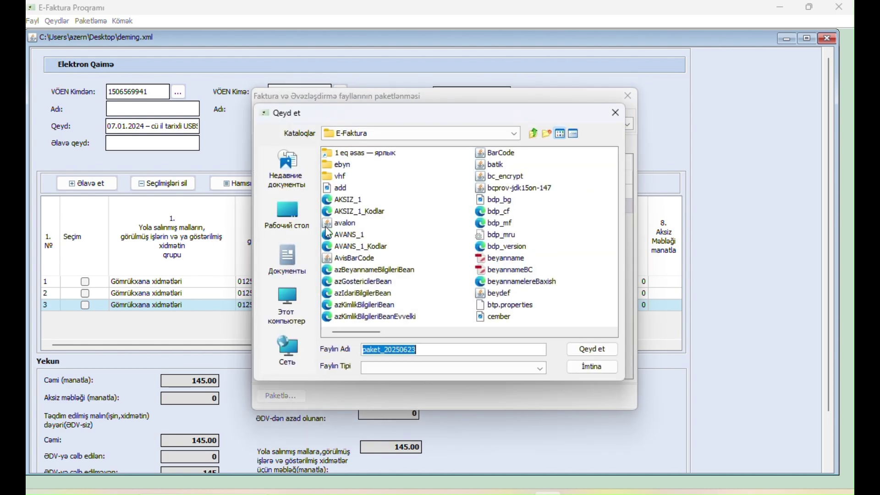
{"action": "left_click", "coordinate": [390, 353]}
{"action": "triple_click", "coordinate": [390, 352]}
{"action": "type", "text": "paket 1"}
{"action": "key", "text": "Return"}
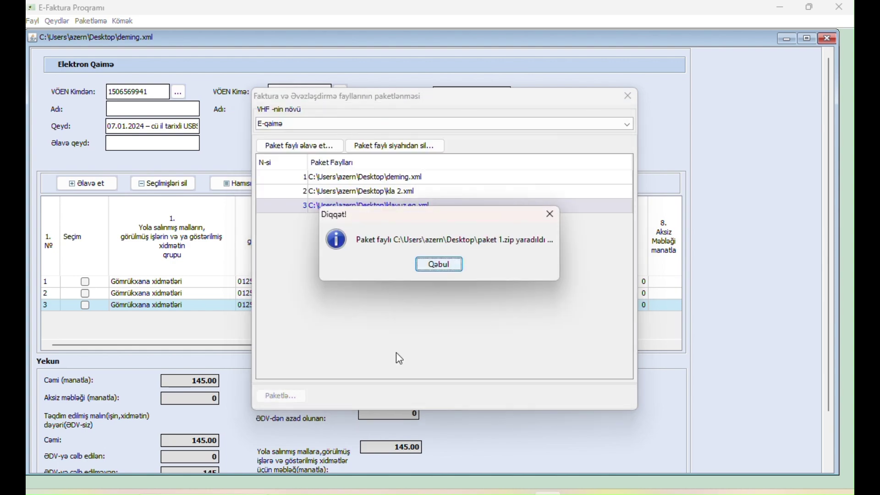
{"action": "key", "text": "Return"}
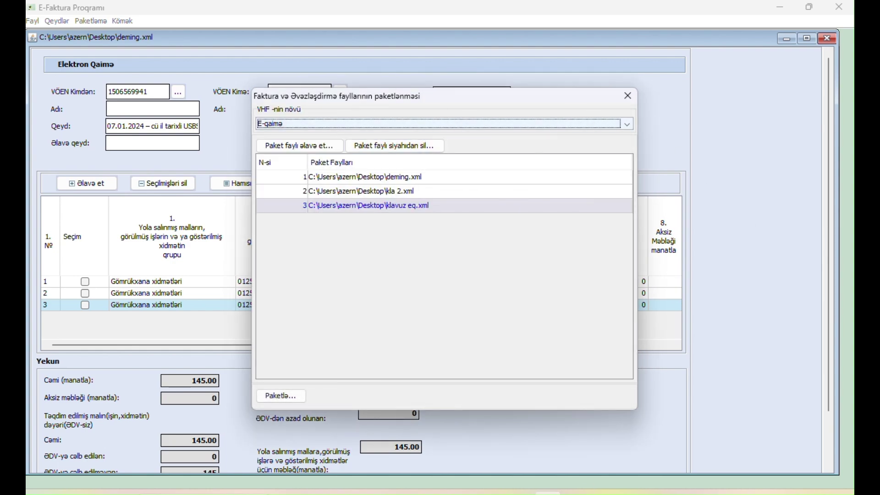
Switch to the e-taxes invoice page in Chrome and upload the paket 1 archive as a package.
{"action": "left_click", "coordinate": [475, 464]}
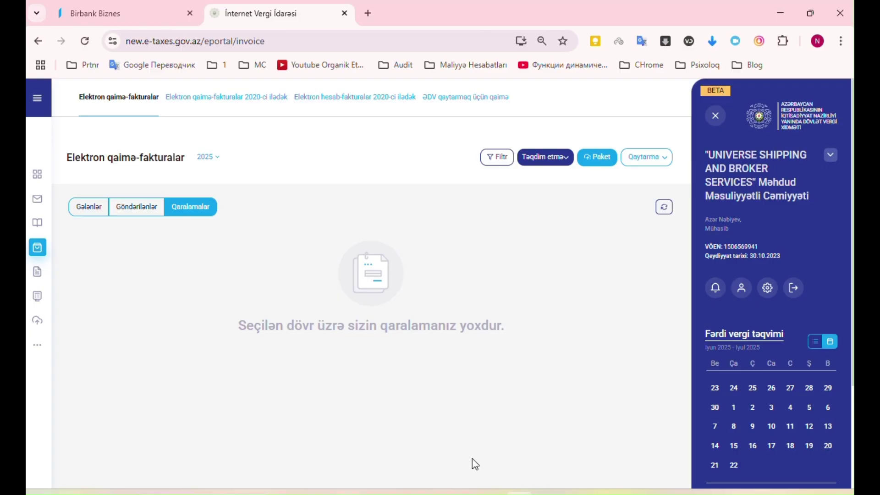
{"action": "left_click", "coordinate": [591, 160]}
{"action": "left_click", "coordinate": [403, 238]}
{"action": "double_click", "coordinate": [165, 110]}
{"action": "left_click", "coordinate": [590, 229]}
Look through the sent e-invoices (Göndərilənlər) and reload the drafts list (Qaralamalar) to check for the uploaded package.
{"action": "left_click", "coordinate": [140, 210]}
{"action": "left_click", "coordinate": [191, 208]}
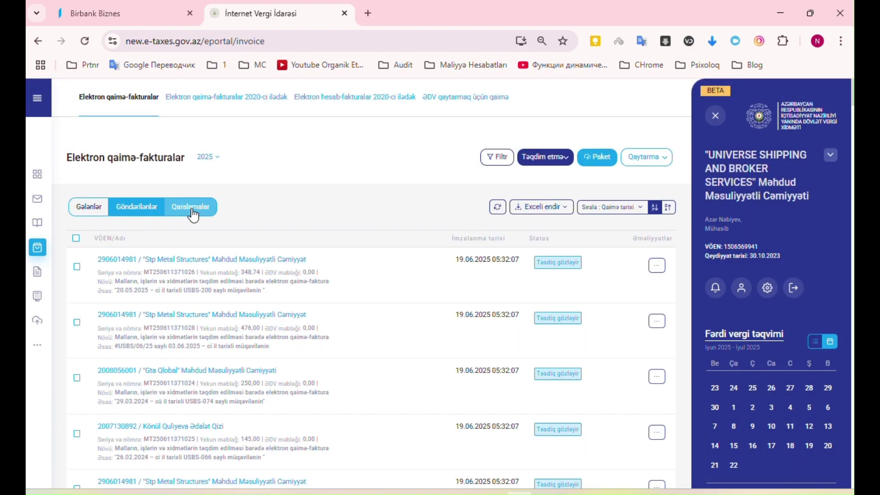
{"action": "left_click", "coordinate": [203, 211]}
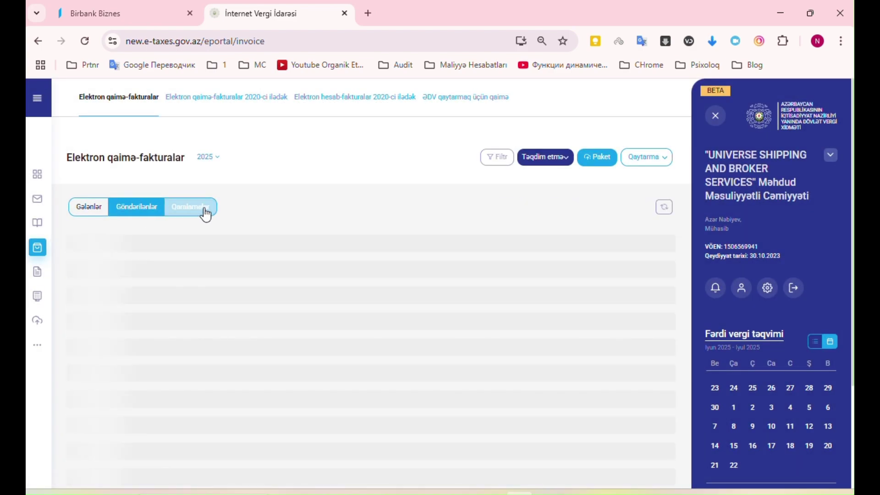